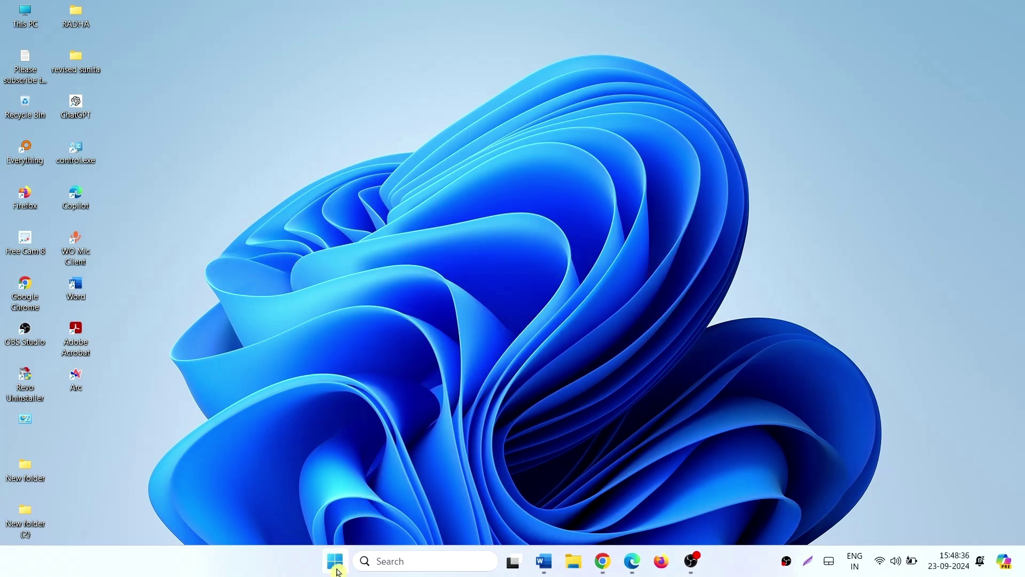
# Step: Turn the Bluetooth toggle On from the Bluetooth & devices page in Settings
pyautogui.click(337, 570)
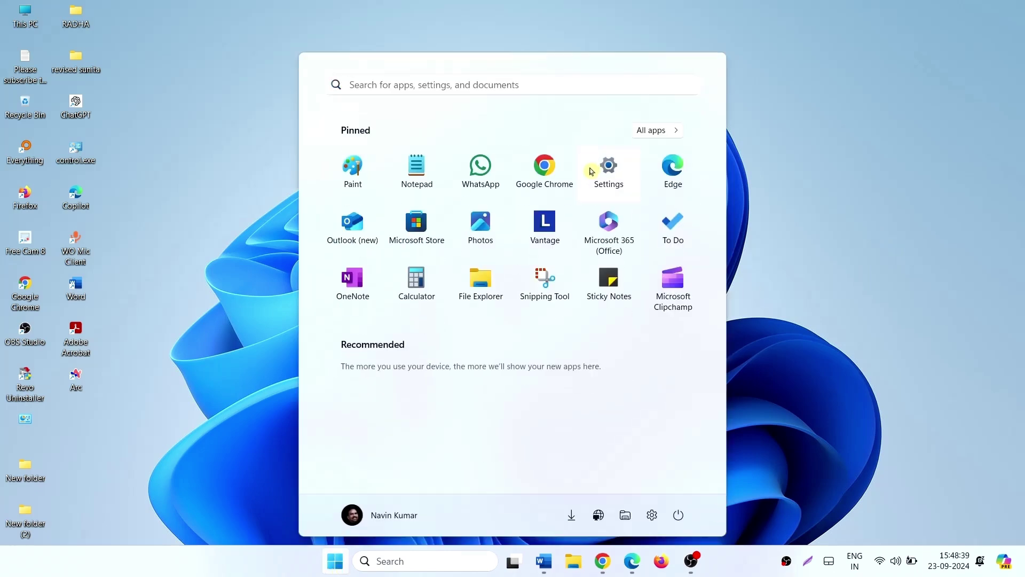
pyautogui.click(591, 170)
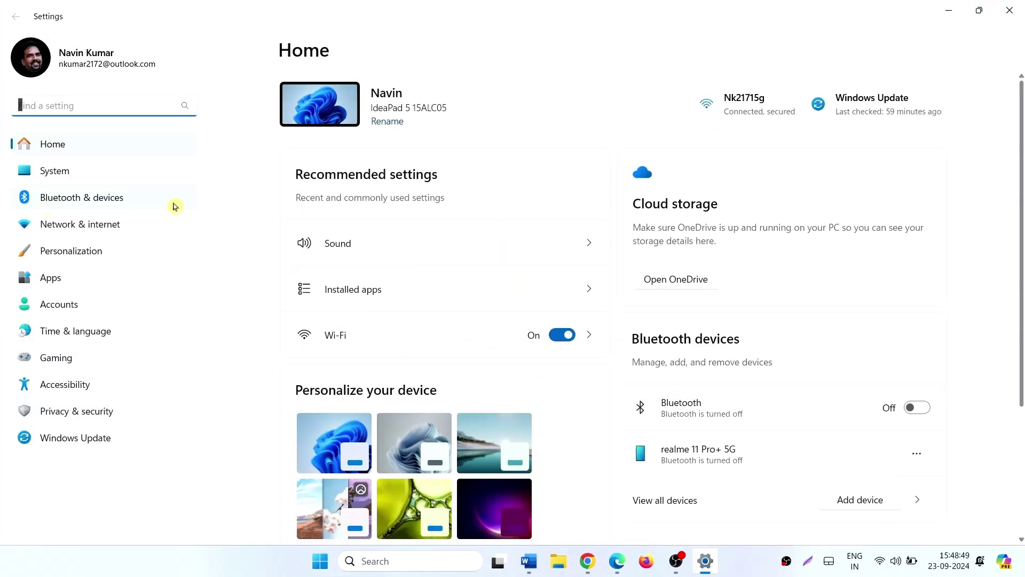
pyautogui.click(154, 203)
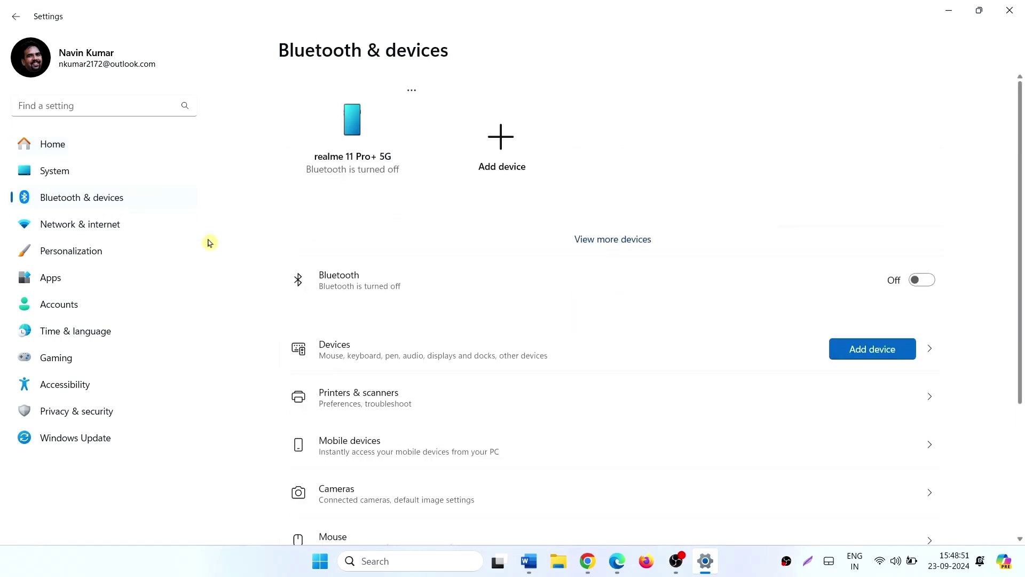
pyautogui.click(928, 285)
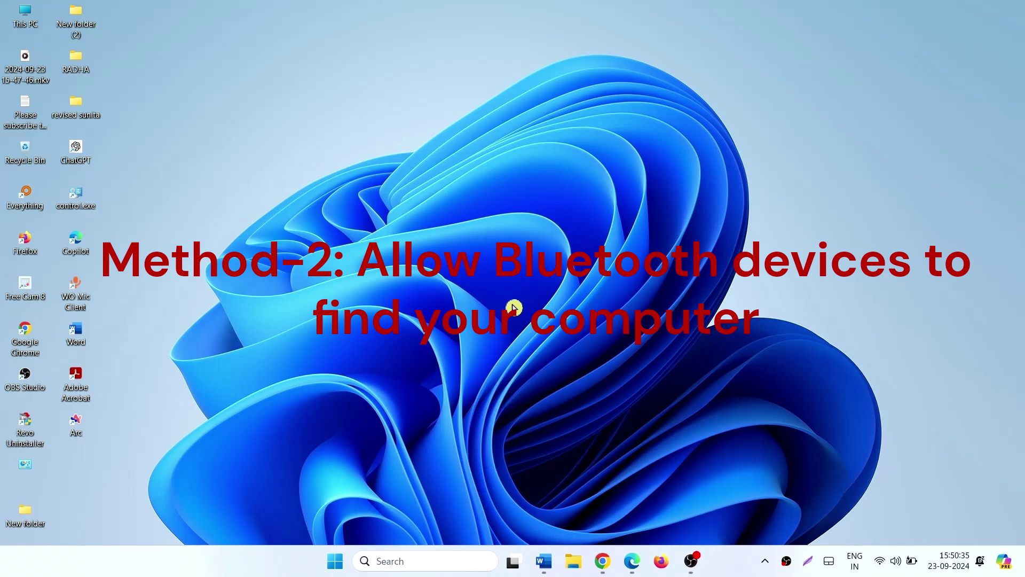
# Step: Open the Bluetooth & devices Devices page and scroll down to Related settings
pyautogui.click(333, 561)
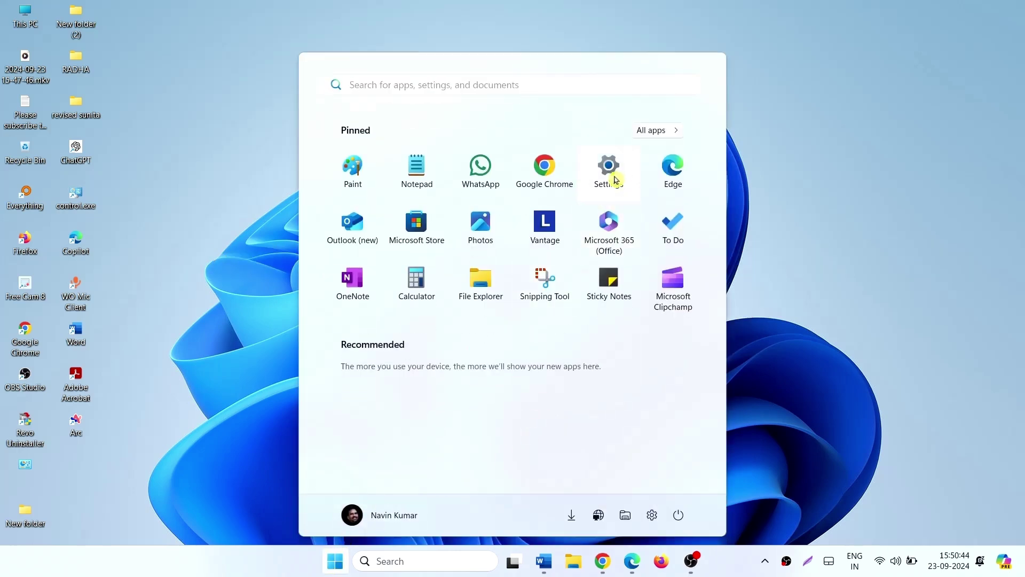
pyautogui.click(617, 175)
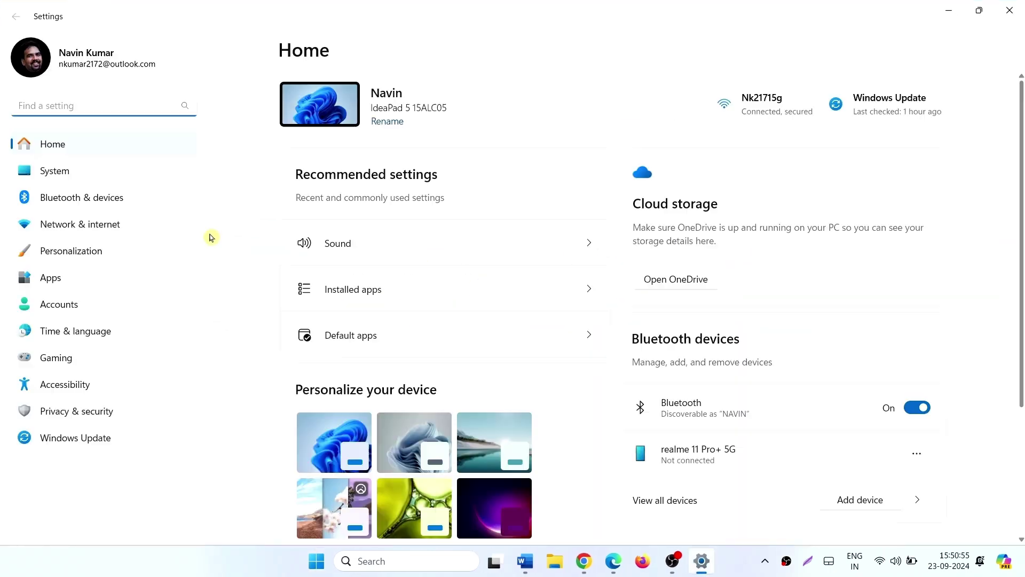
pyautogui.click(80, 199)
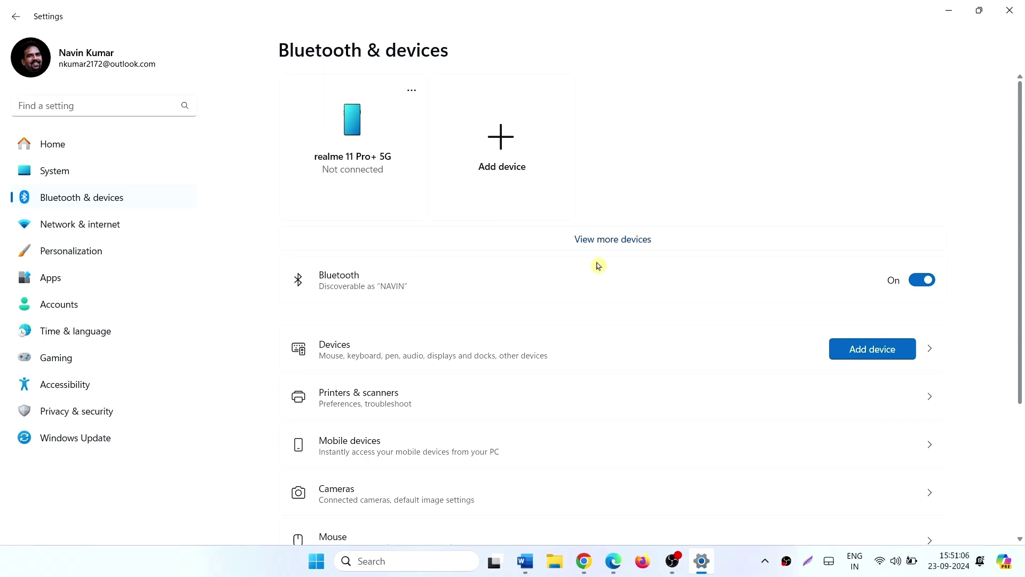
pyautogui.click(644, 240)
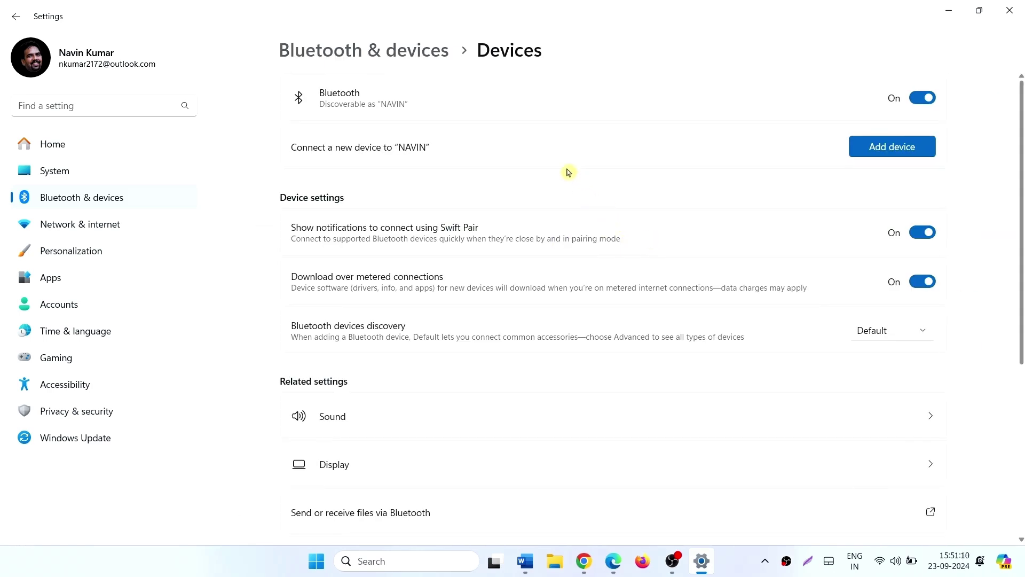
pyautogui.scroll(-5, 569, 182)
pyautogui.scroll(-3, 568, 188)
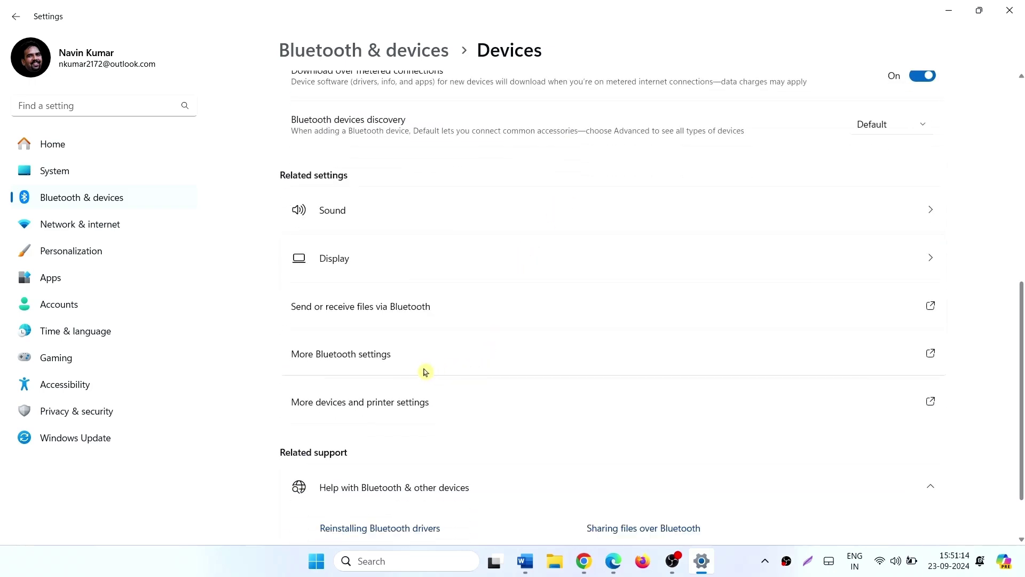
# Step: Enable 'Allow Bluetooth devices to find this PC' in More Bluetooth settings and save it
pyautogui.click(382, 368)
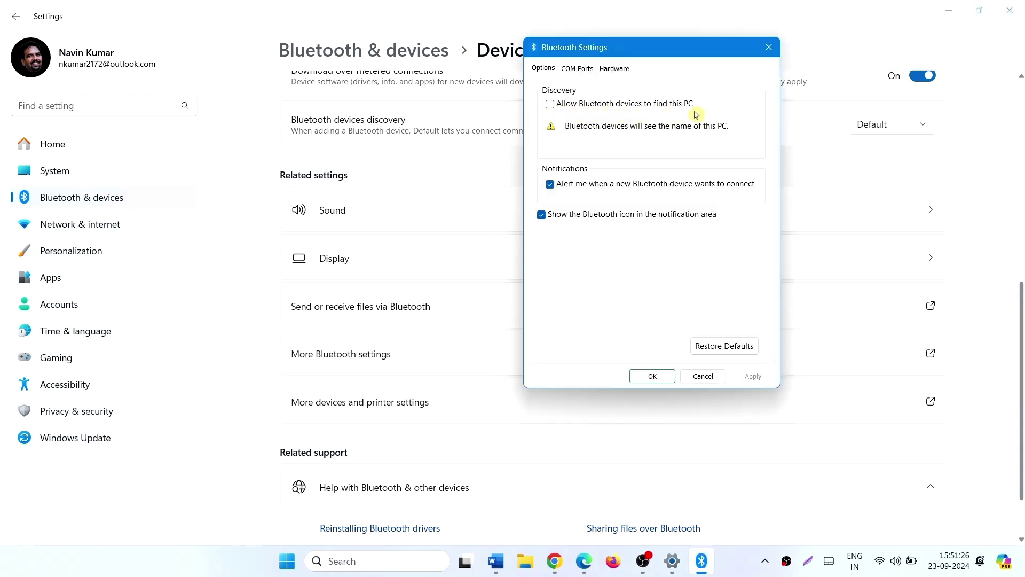
pyautogui.click(552, 106)
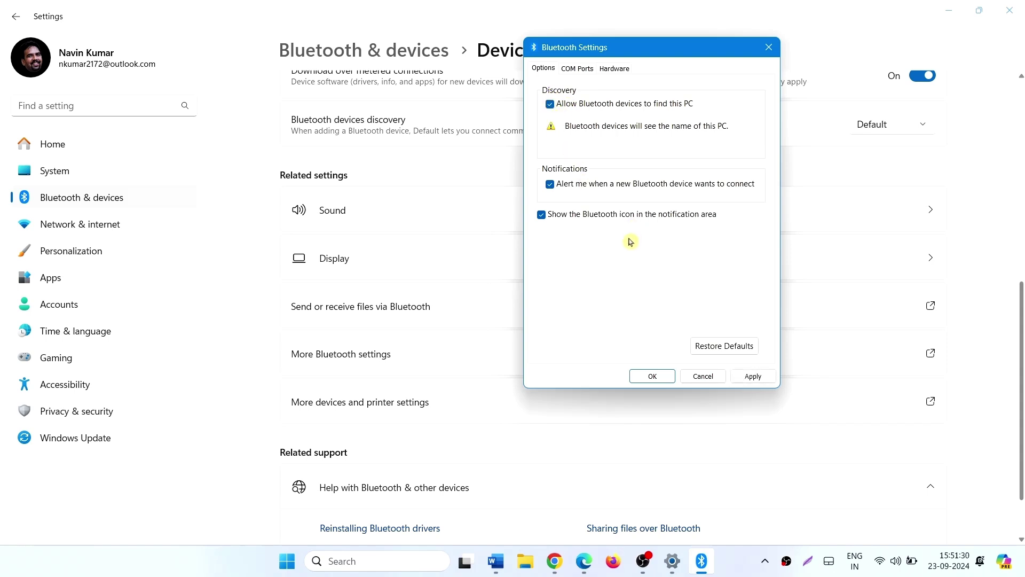
pyautogui.click(750, 379)
pyautogui.click(644, 380)
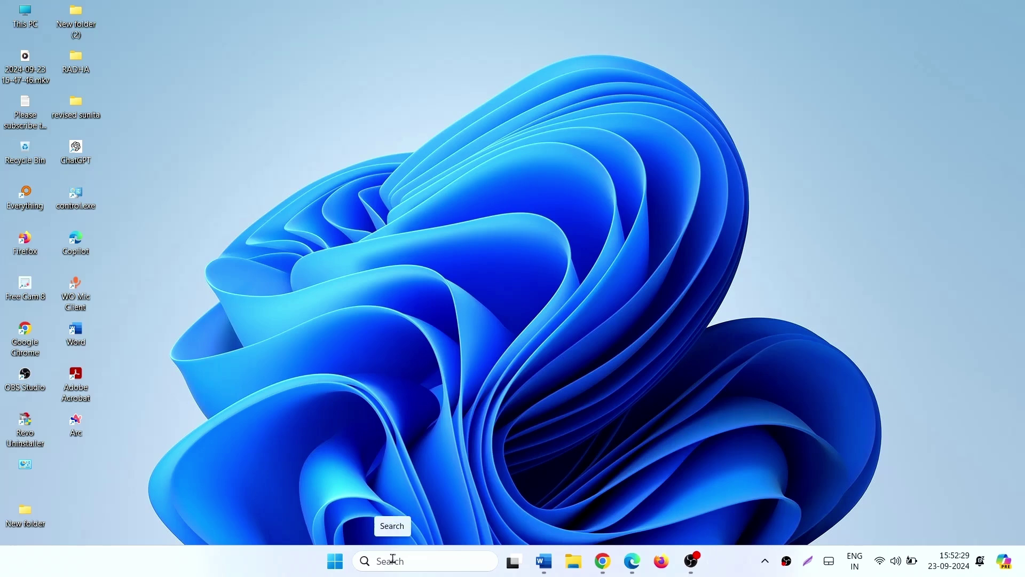
# Step: Search Windows for 'services' to surface the Services app
pyautogui.click(393, 558)
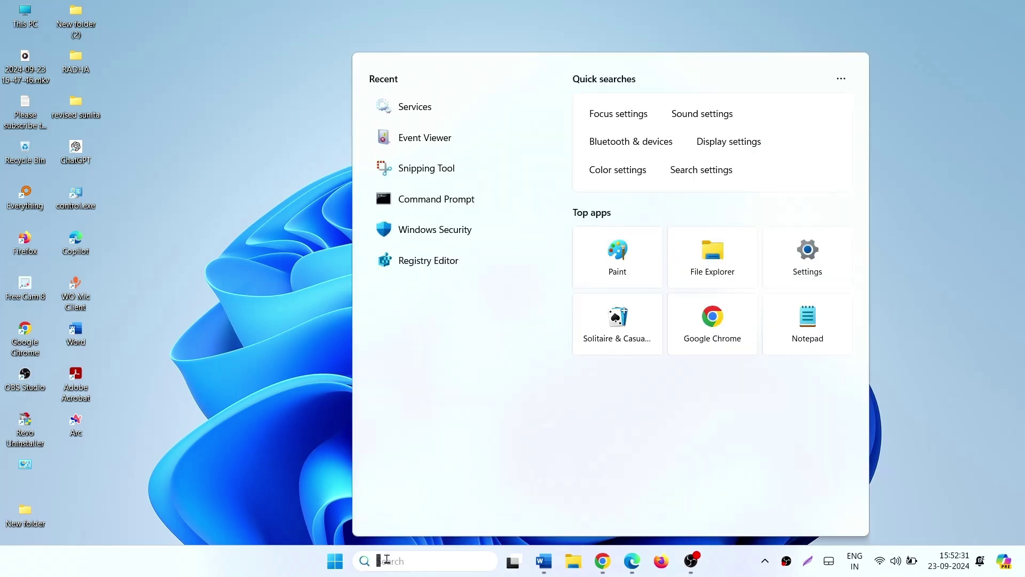
pyautogui.write('services')
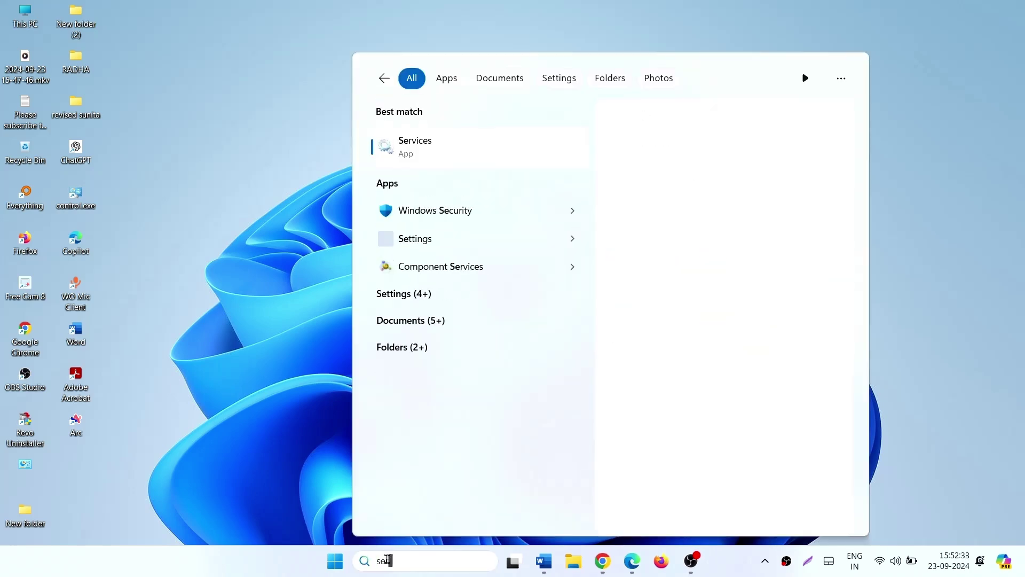
# Step: Set Bluetooth Support Service's startup type to Automatic in Services and apply it
pyautogui.click(428, 153)
pyautogui.click(350, 393)
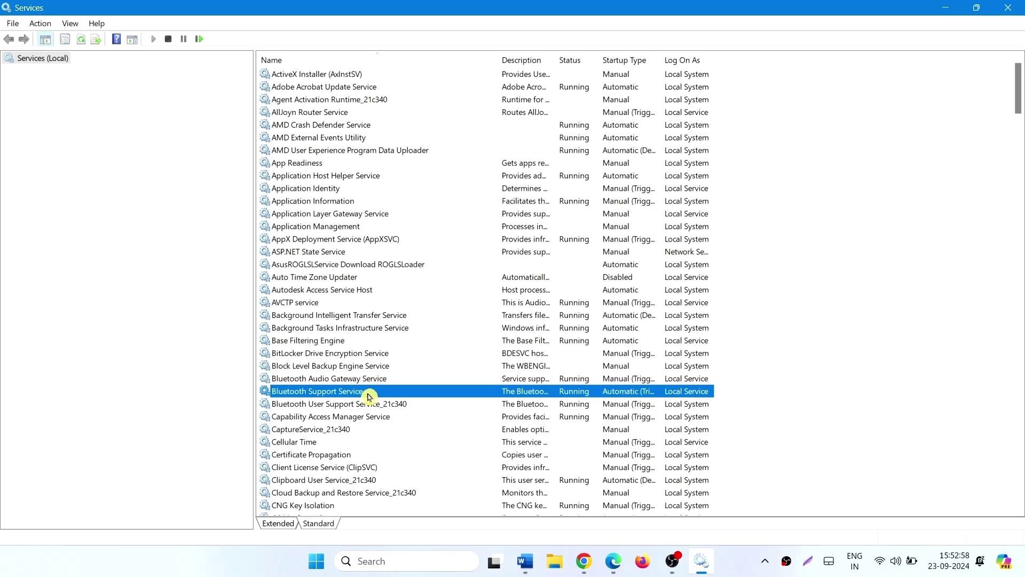
pyautogui.rightClick(369, 397)
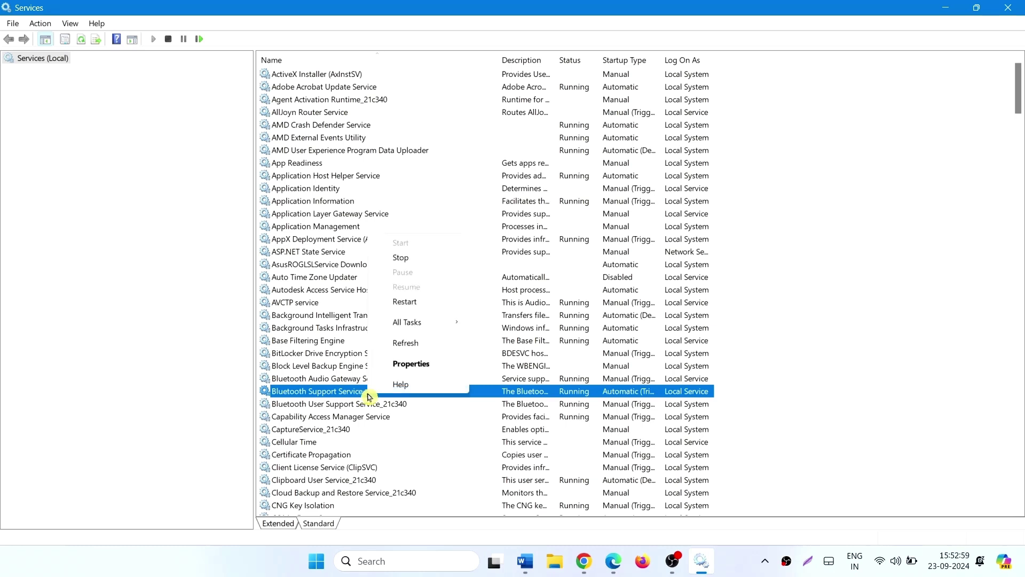
pyautogui.click(385, 367)
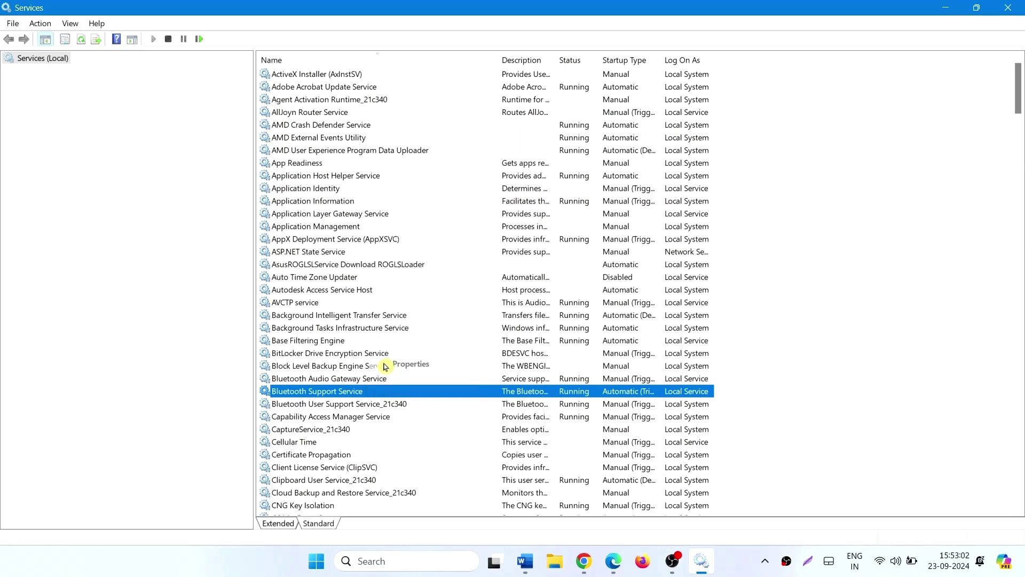
pyautogui.click(507, 266)
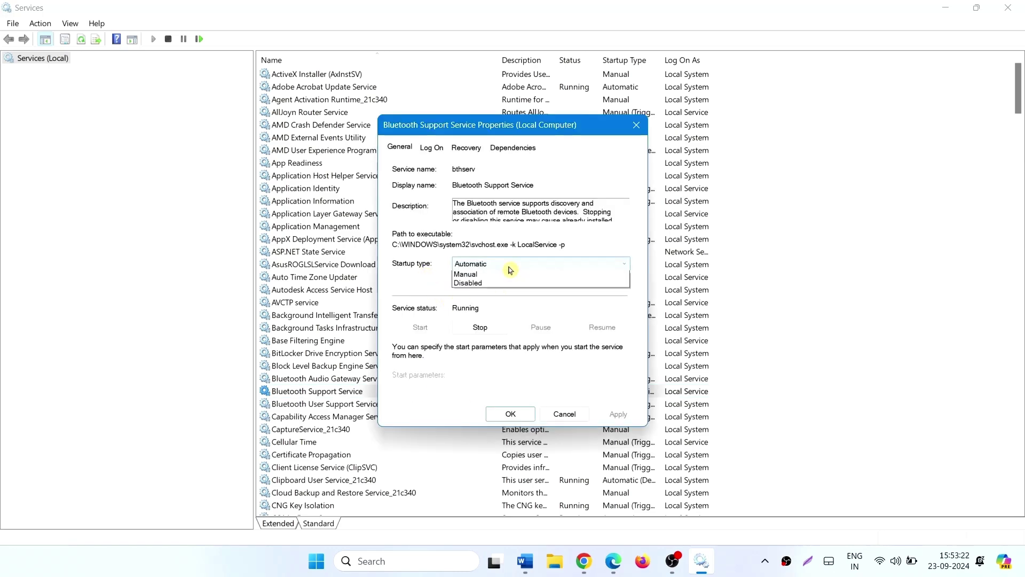
pyautogui.click(494, 285)
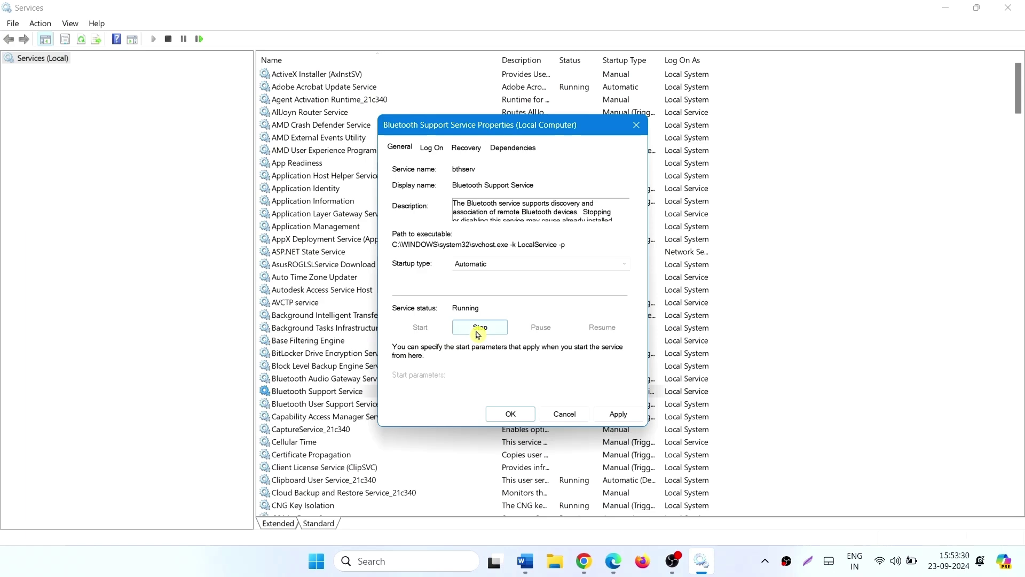
pyautogui.click(619, 415)
pyautogui.click(511, 416)
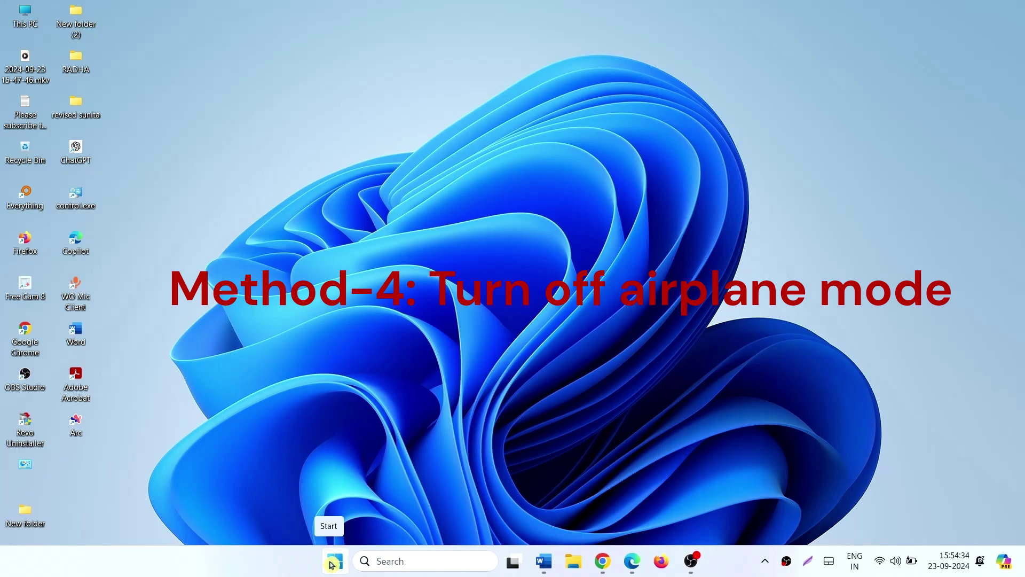
# Step: Toggle Airplane mode On and then Off again under Network & internet
pyautogui.click(331, 564)
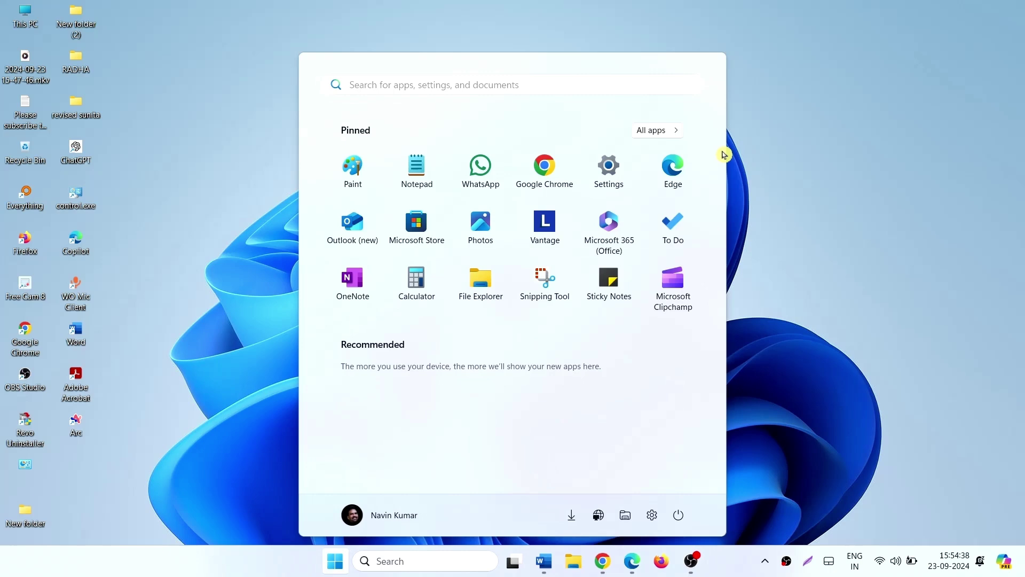
pyautogui.click(607, 184)
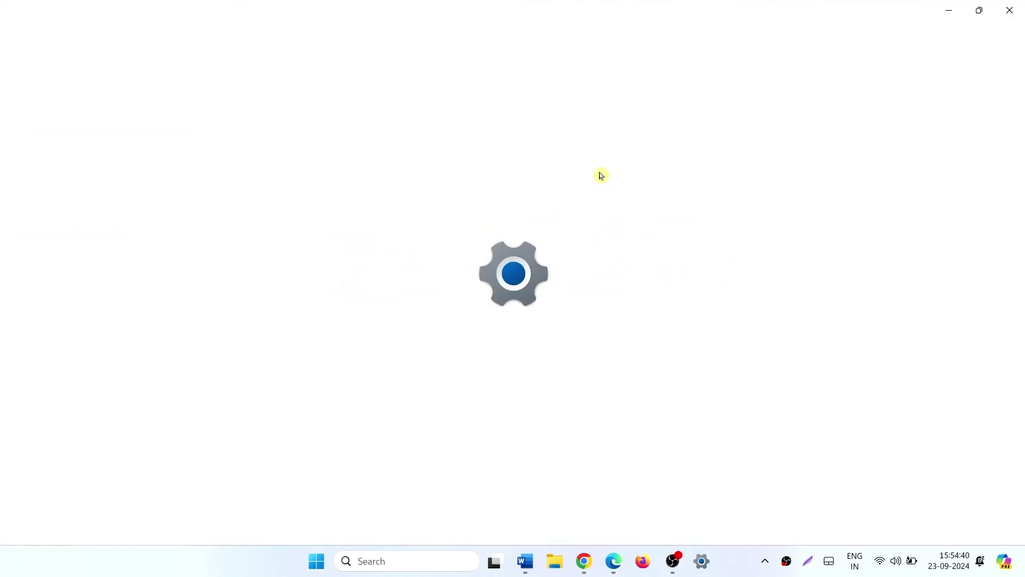
pyautogui.click(140, 228)
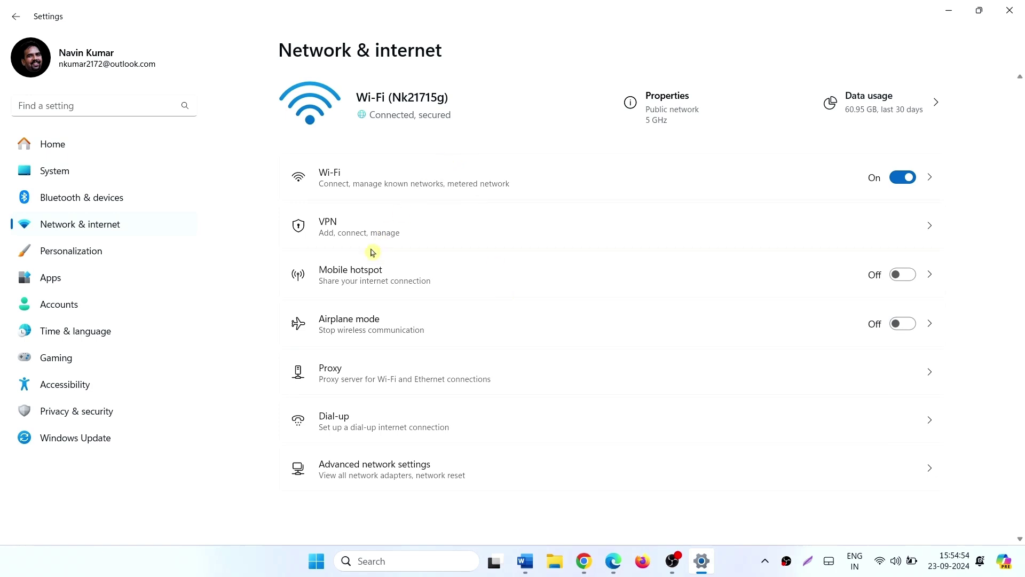
pyautogui.click(838, 335)
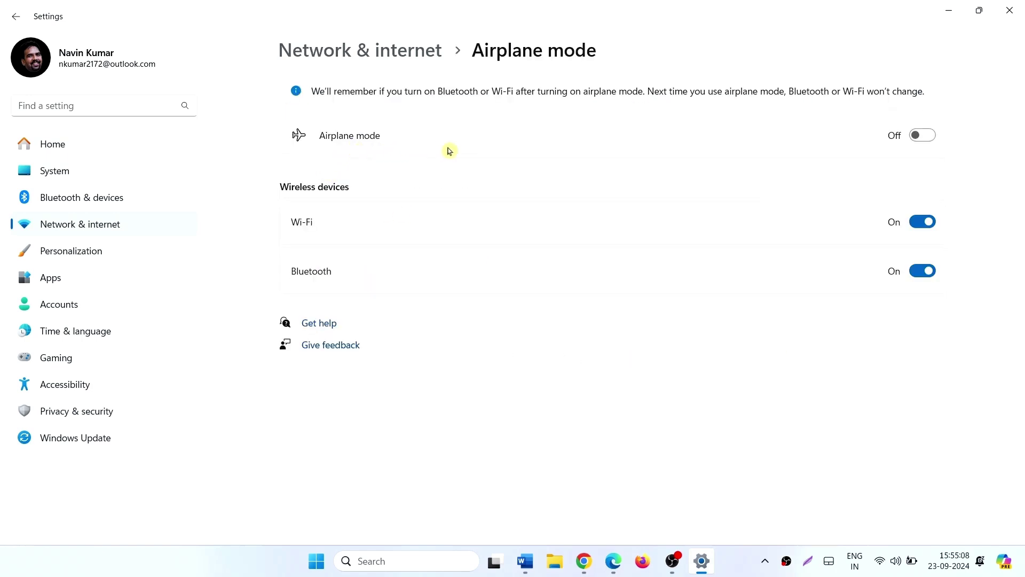
pyautogui.click(933, 136)
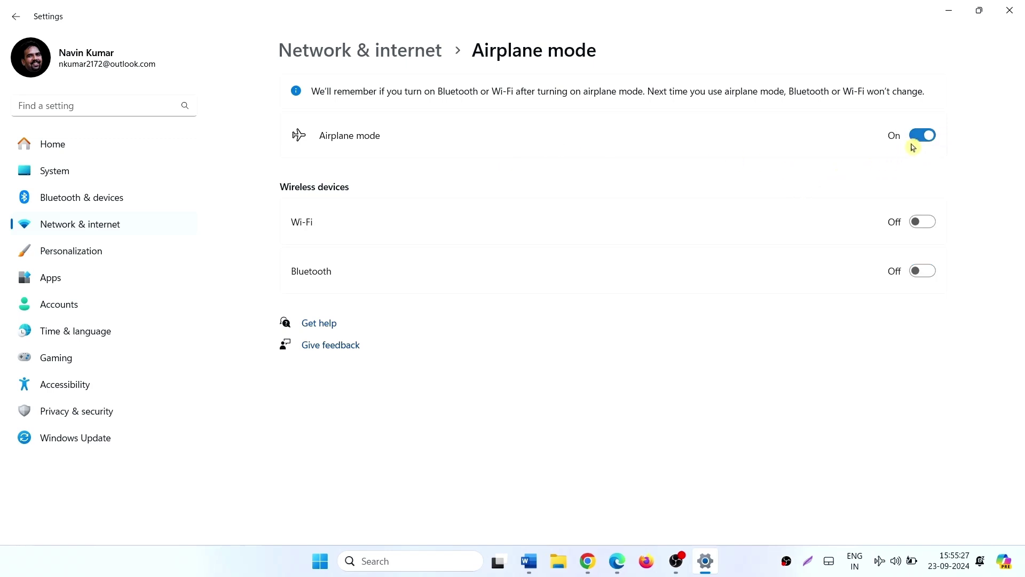
pyautogui.click(921, 140)
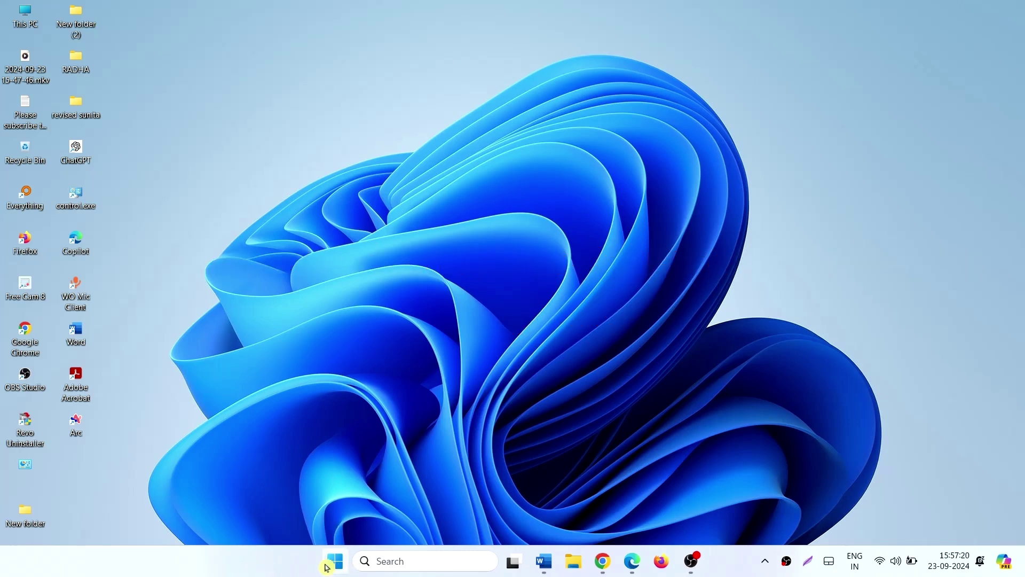
# Step: Open Device Manager, expand Bluetooth, and enable View > Show hidden devices
pyautogui.rightClick(331, 565)
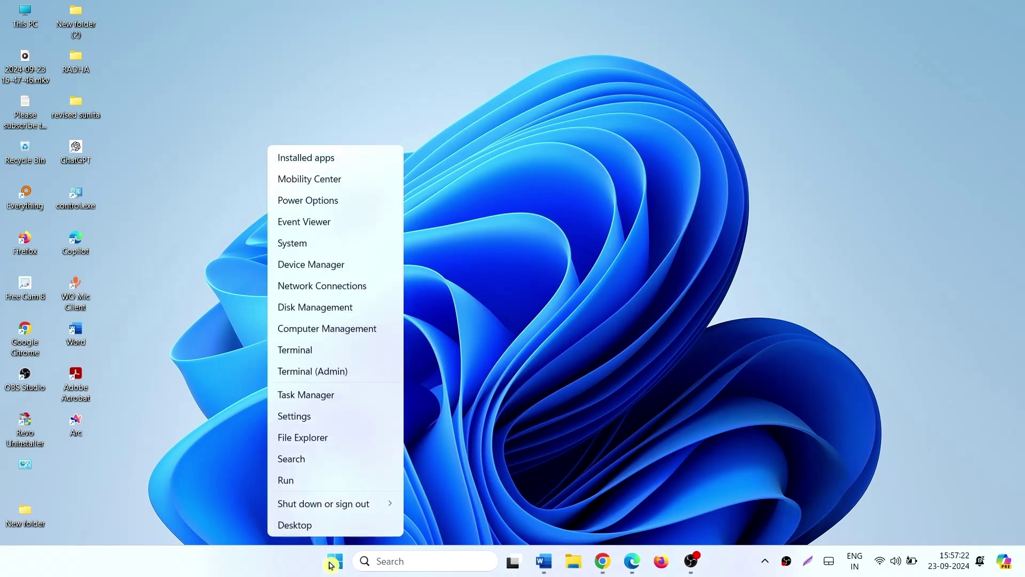
pyautogui.click(320, 265)
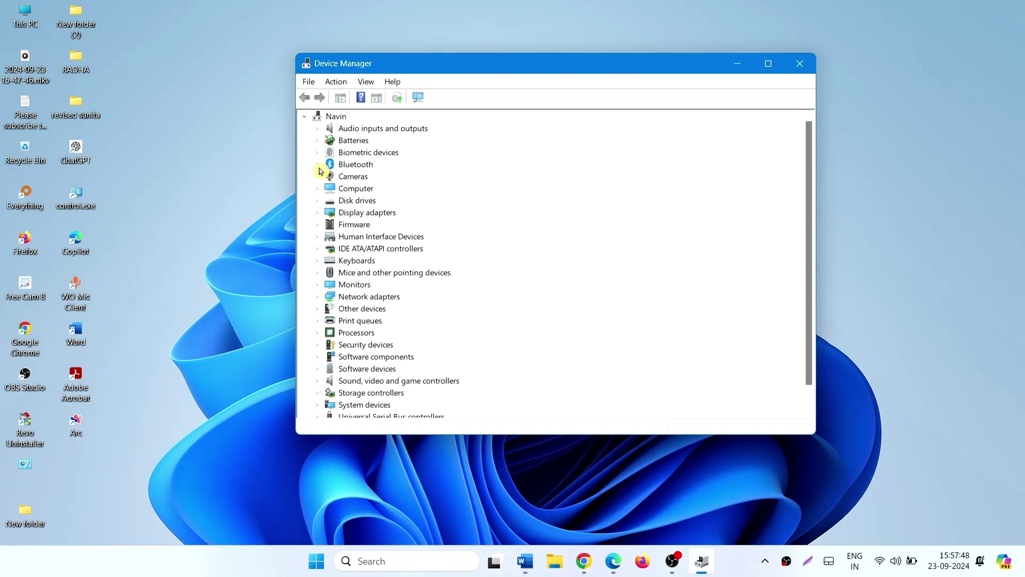
pyautogui.click(319, 166)
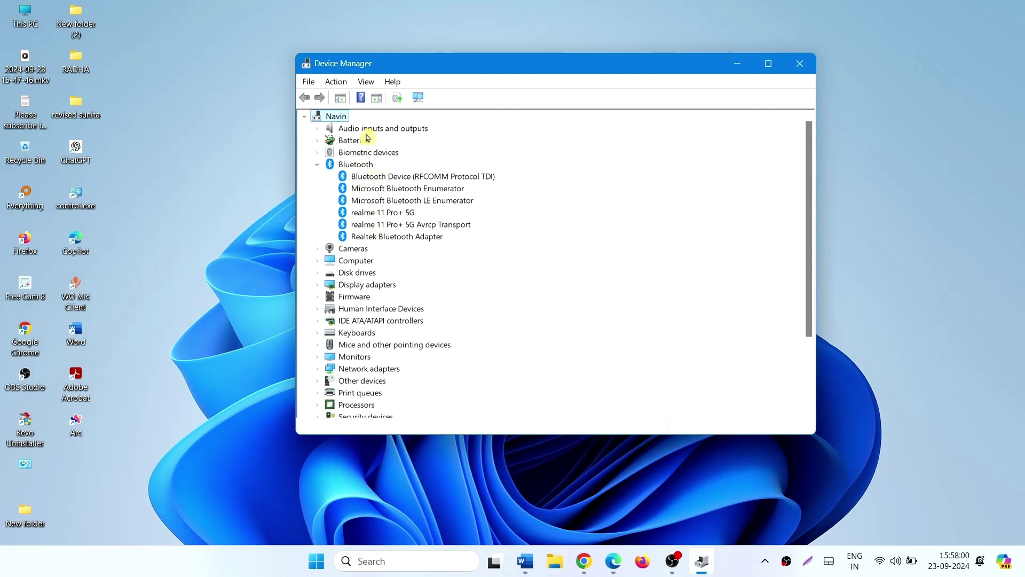
pyautogui.click(366, 82)
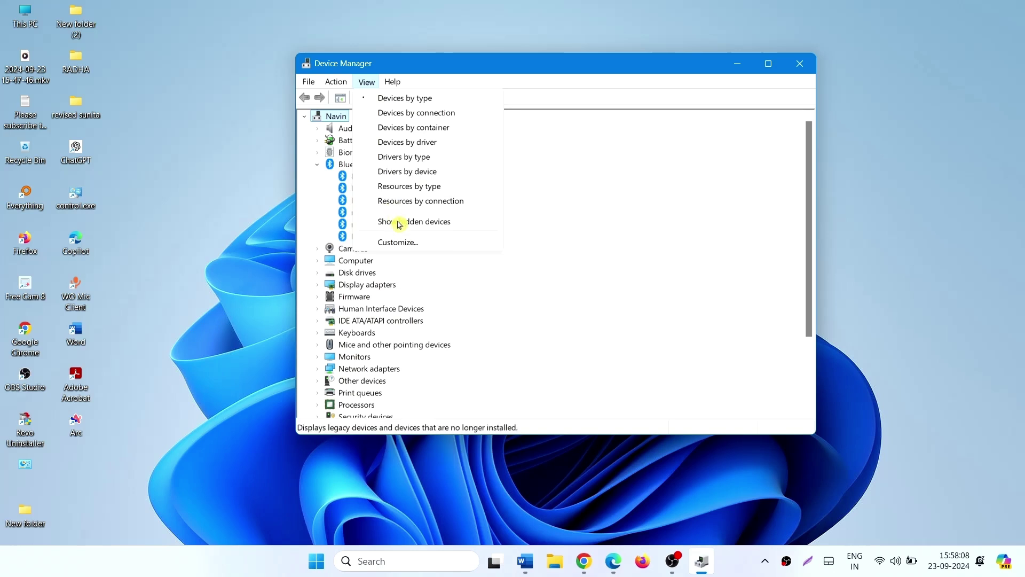
pyautogui.click(475, 226)
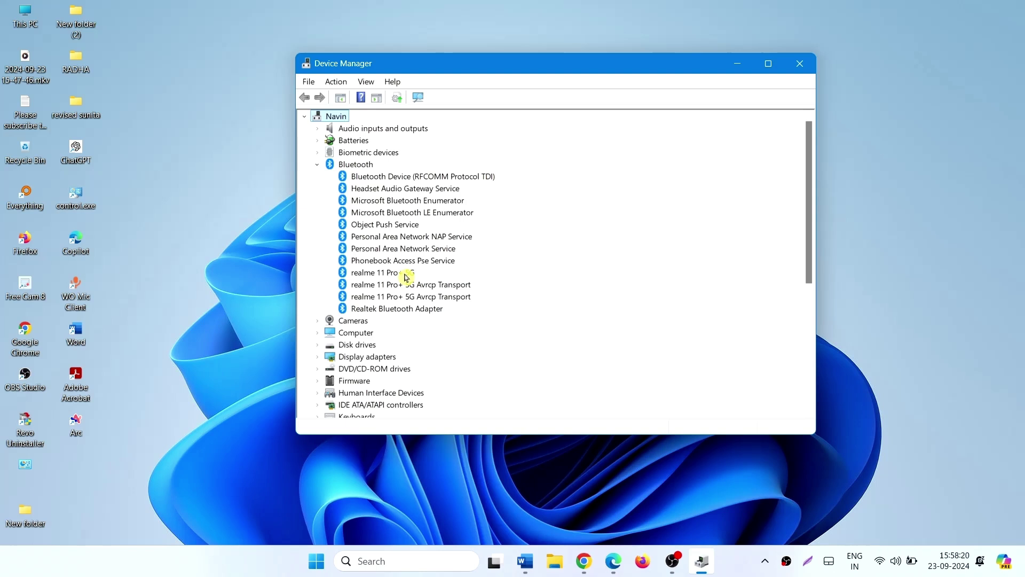
# Step: Search automatically for a realme 11 Pro+ 5G driver, which is already up to date
pyautogui.rightClick(409, 276)
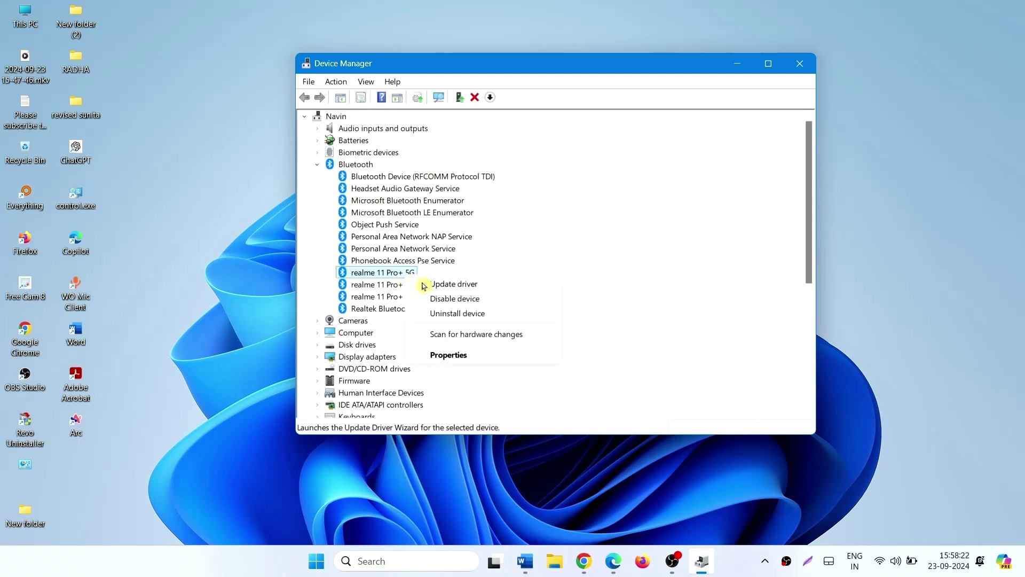
pyautogui.click(424, 284)
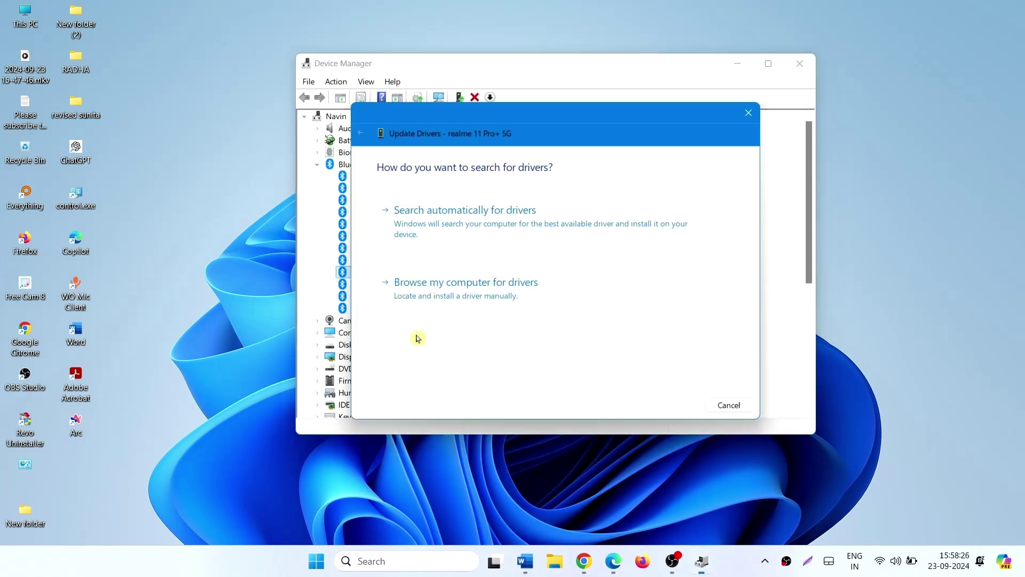
pyautogui.click(449, 236)
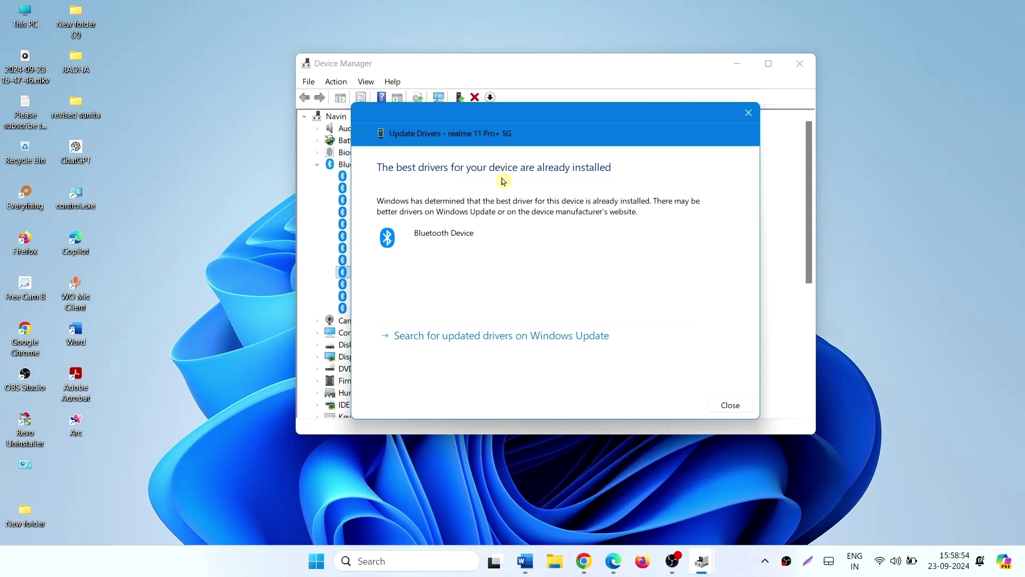
pyautogui.click(730, 406)
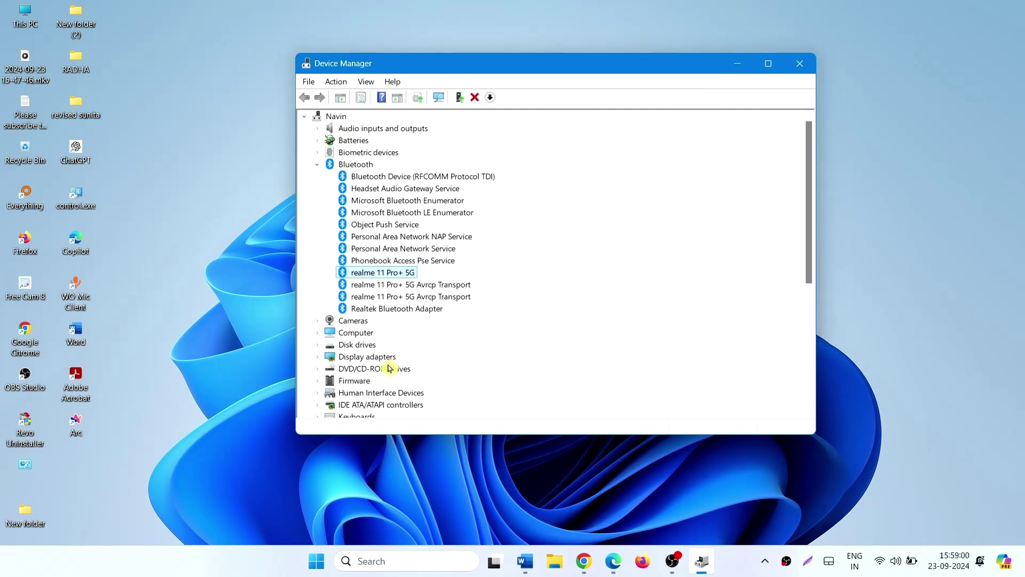
# Step: Search automatically for a Realtek Bluetooth Adapter driver, then open the Start power menu
pyautogui.rightClick(423, 313)
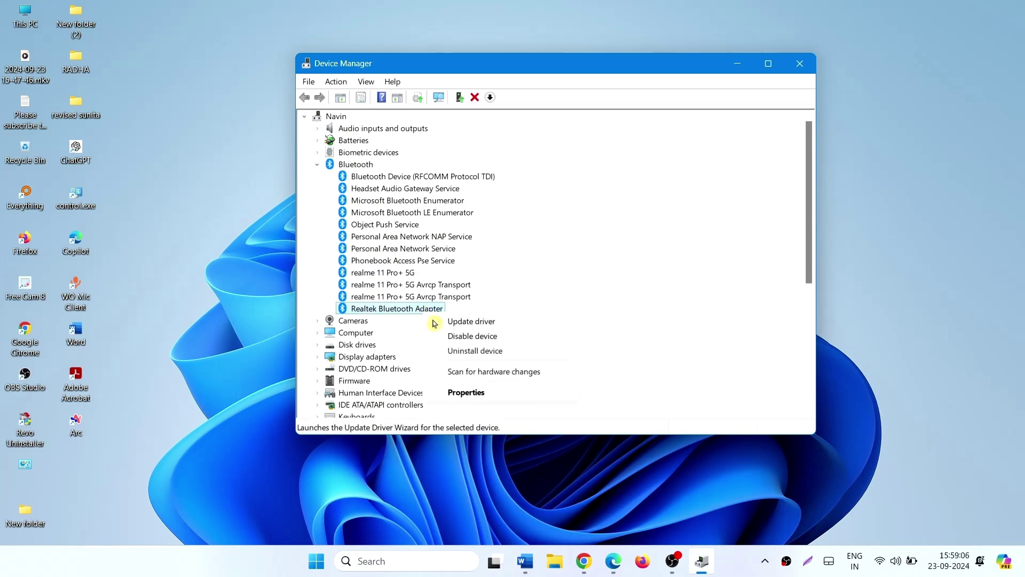
pyautogui.click(435, 322)
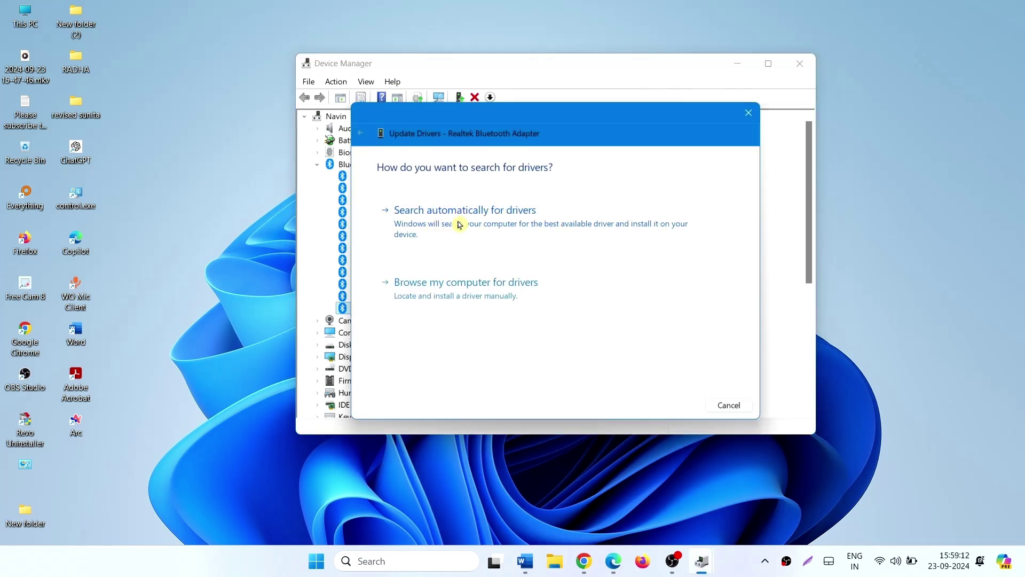
pyautogui.click(458, 223)
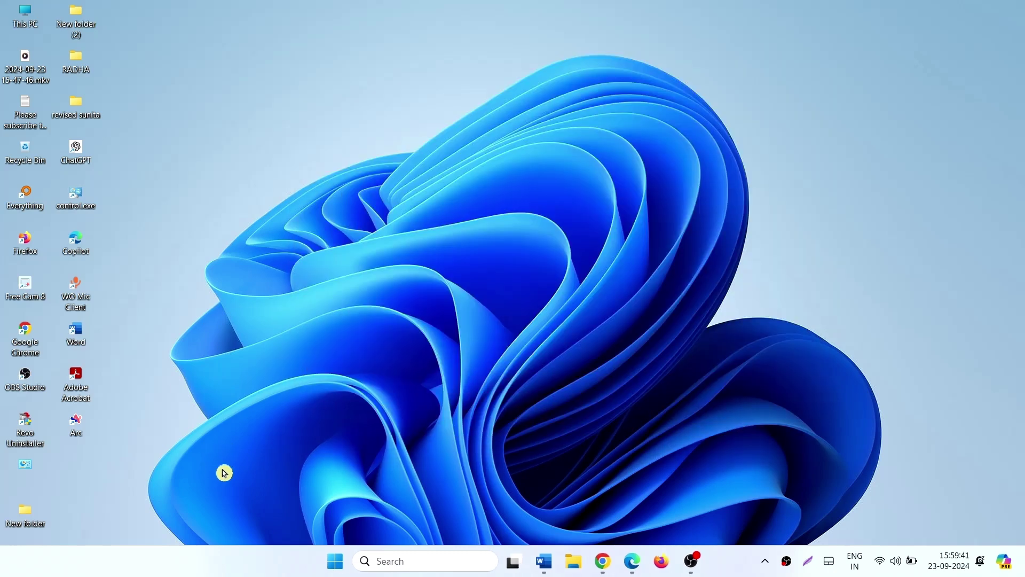
pyautogui.click(335, 561)
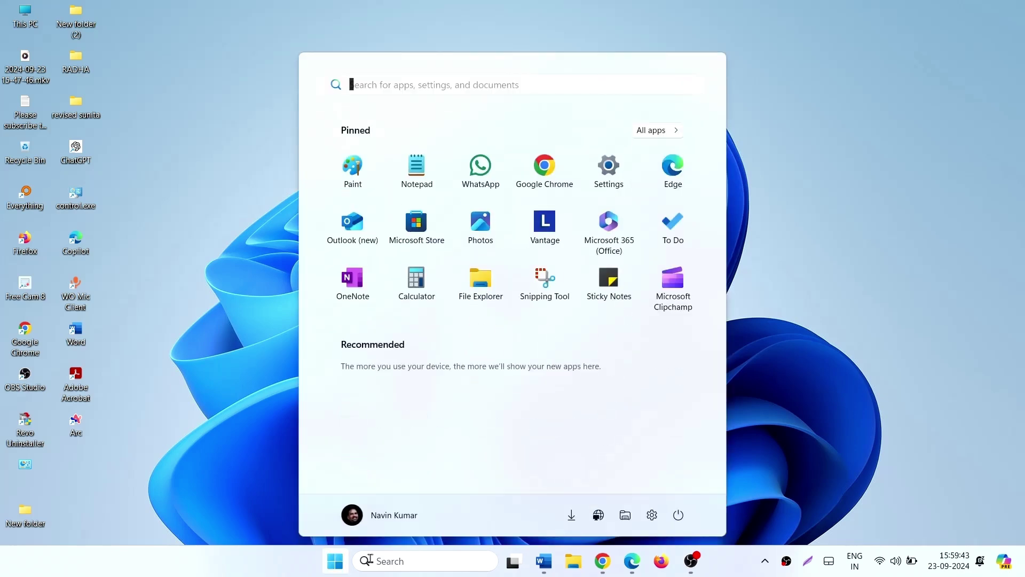
pyautogui.click(677, 516)
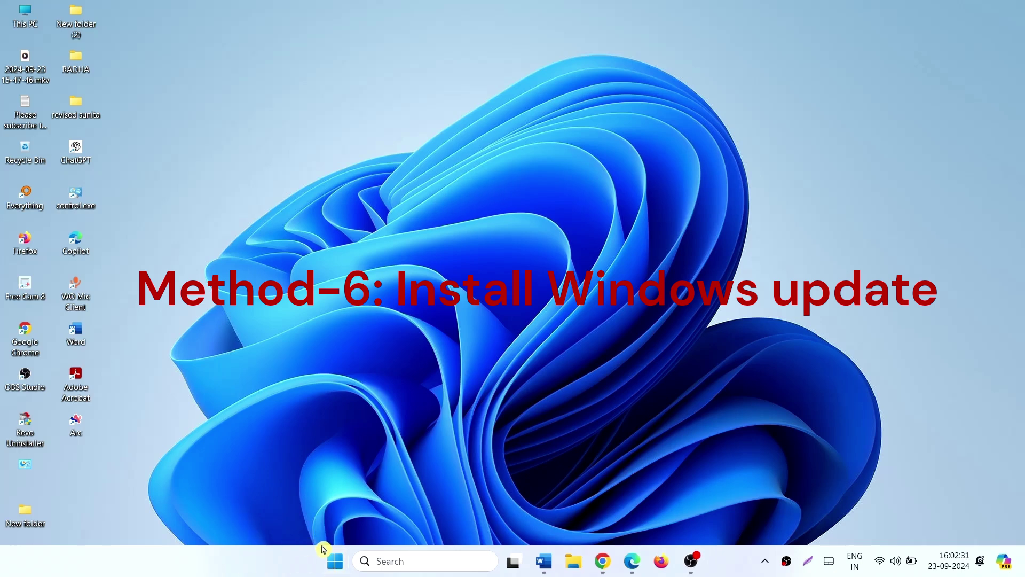
# Step: Run Check for updates on the Windows Update page, then close Settings
pyautogui.click(326, 564)
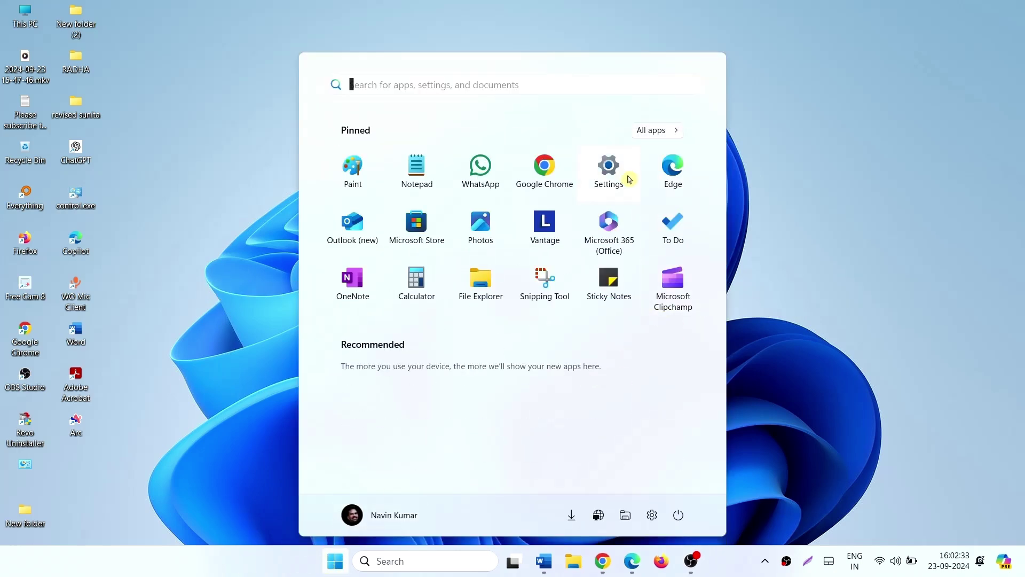
pyautogui.click(609, 166)
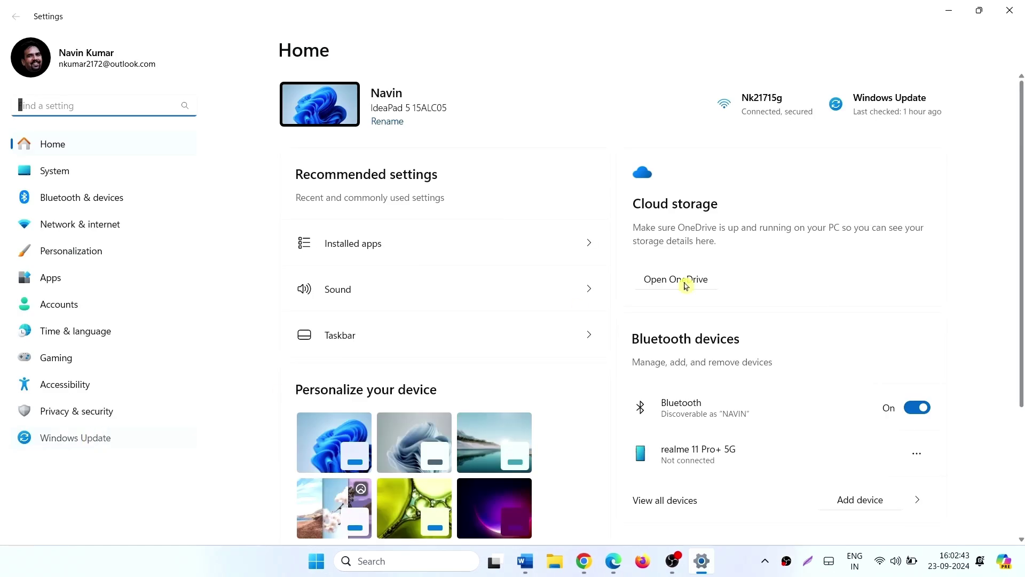
pyautogui.click(890, 101)
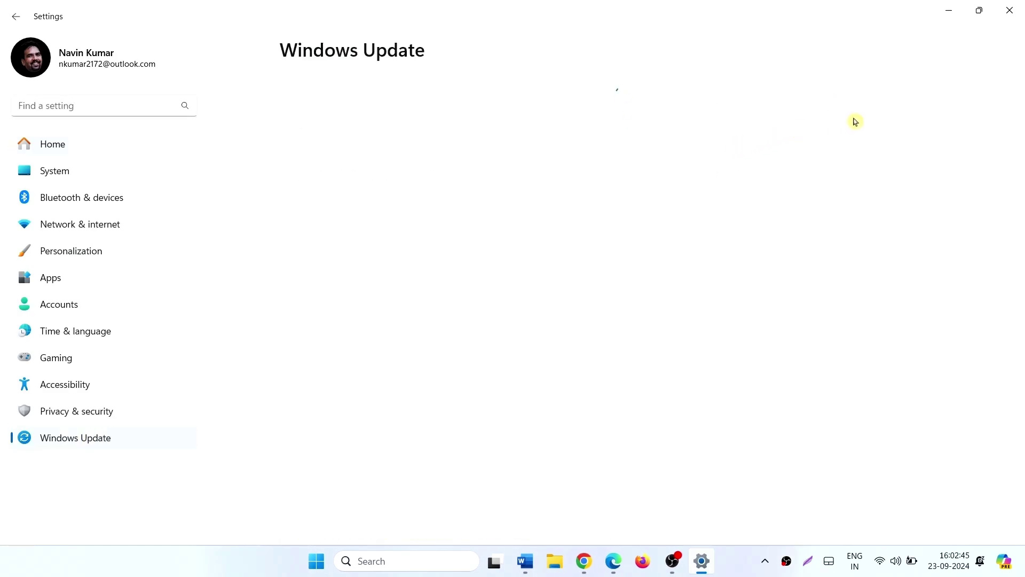
pyautogui.click(914, 114)
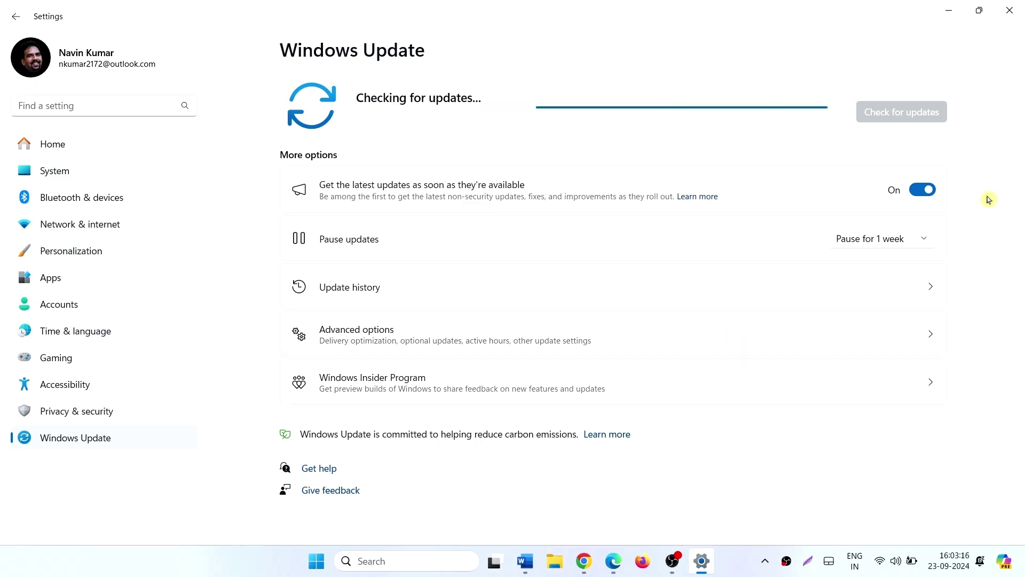
pyautogui.click(1003, 10)
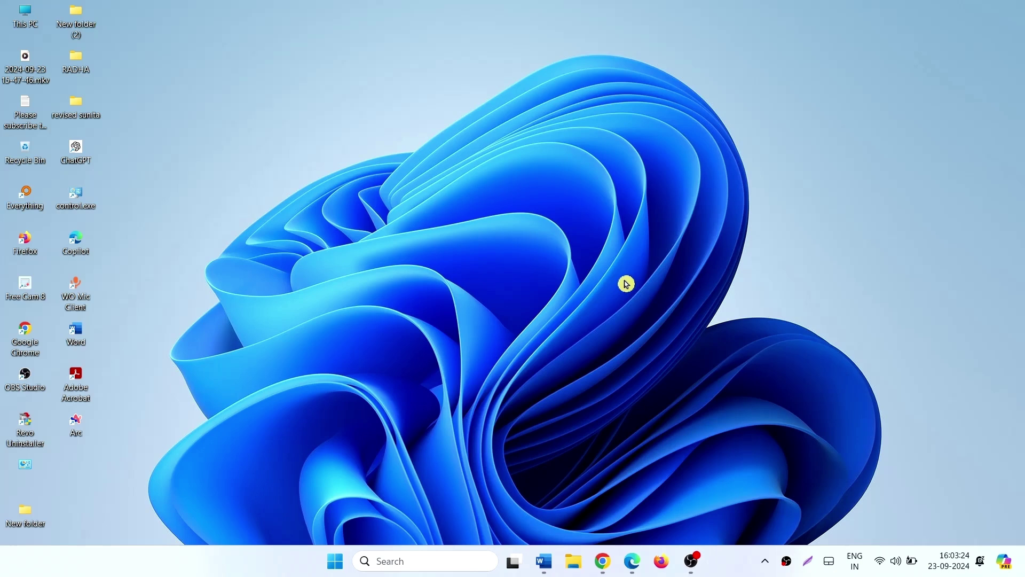